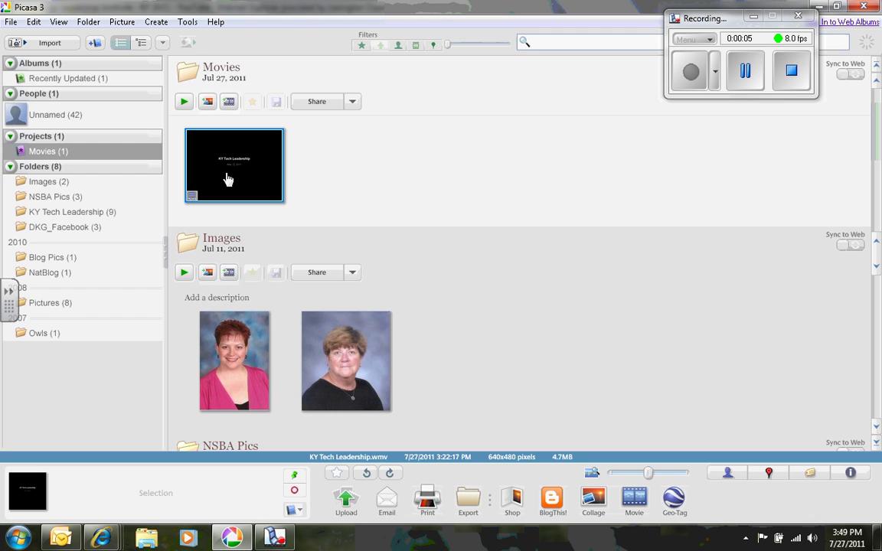
Play the KY Tech Leadership movie from the Movies project in the viewer.
double_click(226, 180)
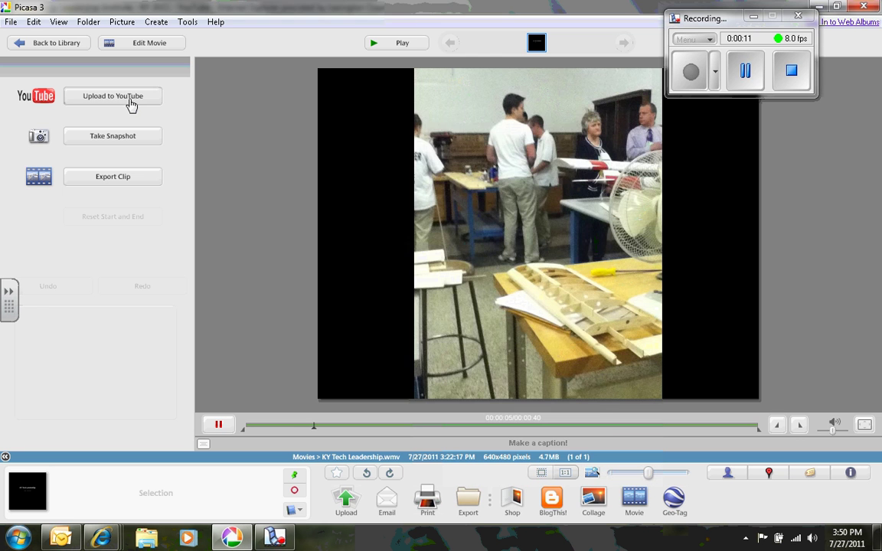
Upload the movie to YouTube titled 'KY Tech Leadership Institute', category Education, public.
left_click(130, 105)
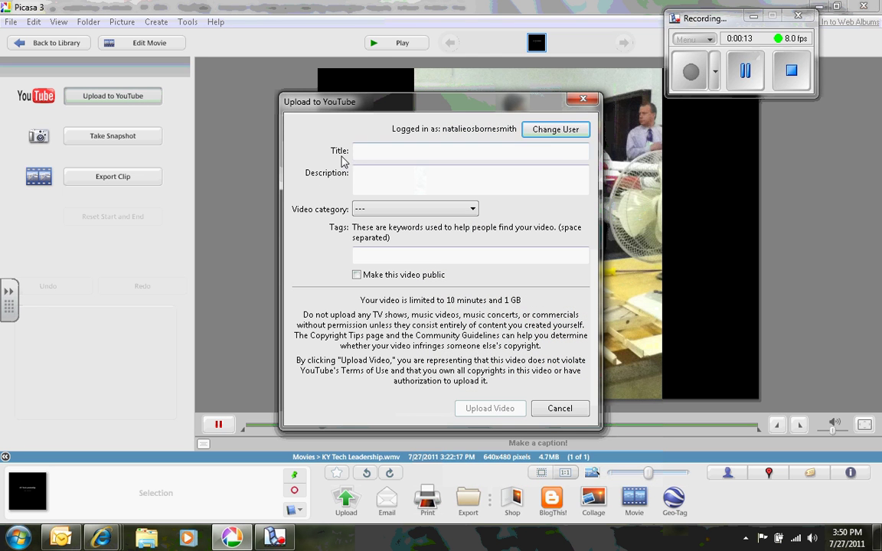
left_click(362, 153)
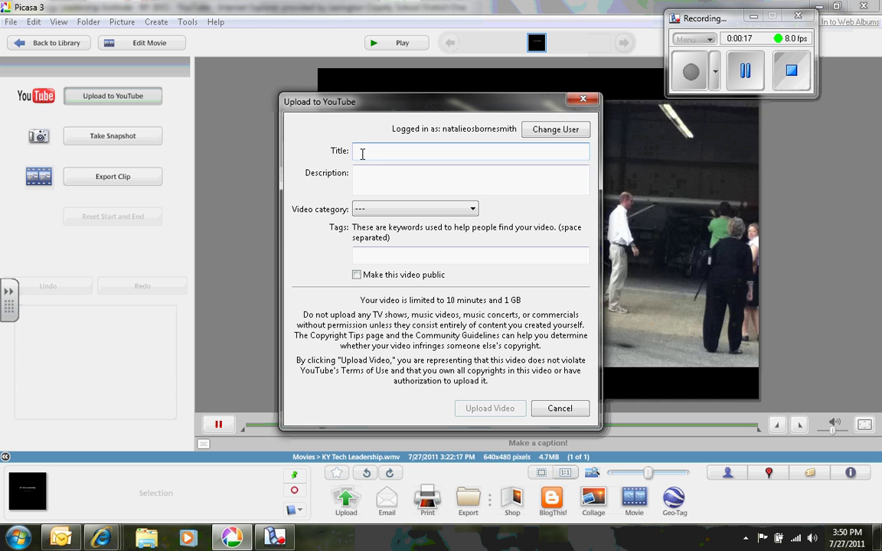
type("KY")
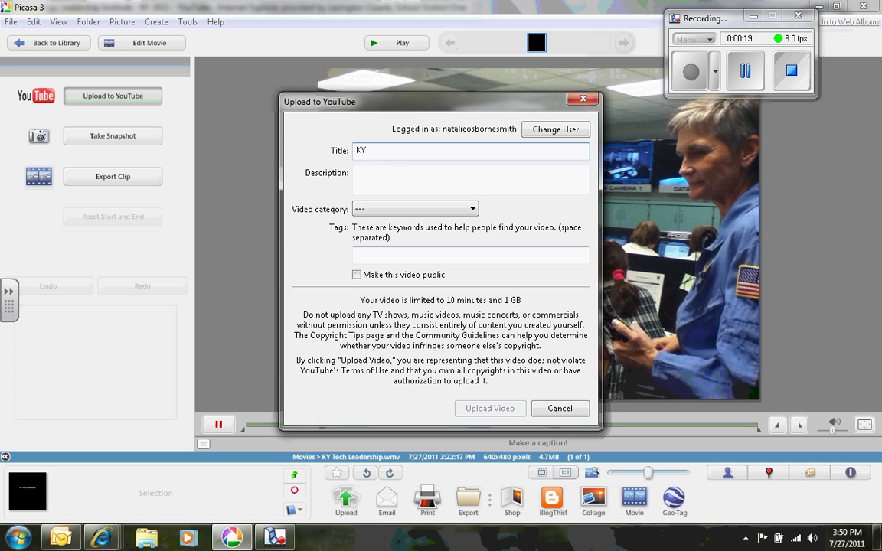
type(" Tech Le")
type("ad")
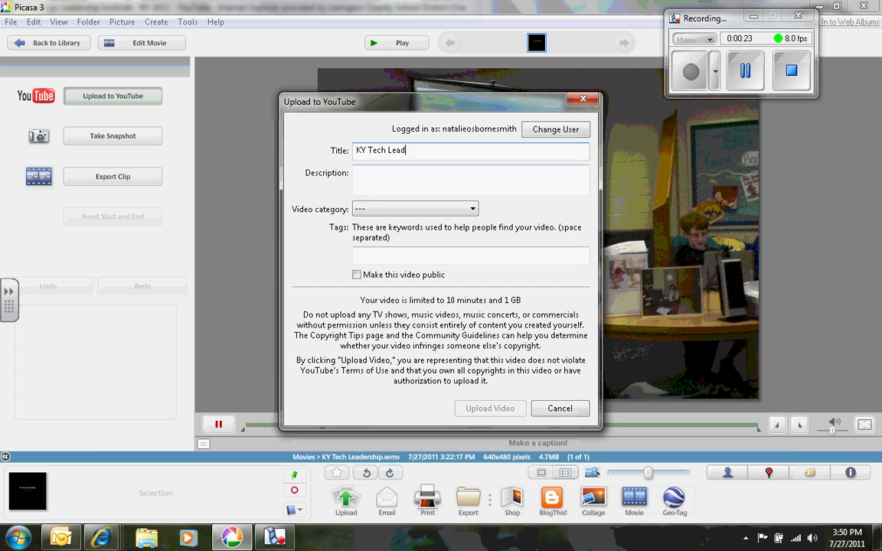
type("ership Instit")
type("ute")
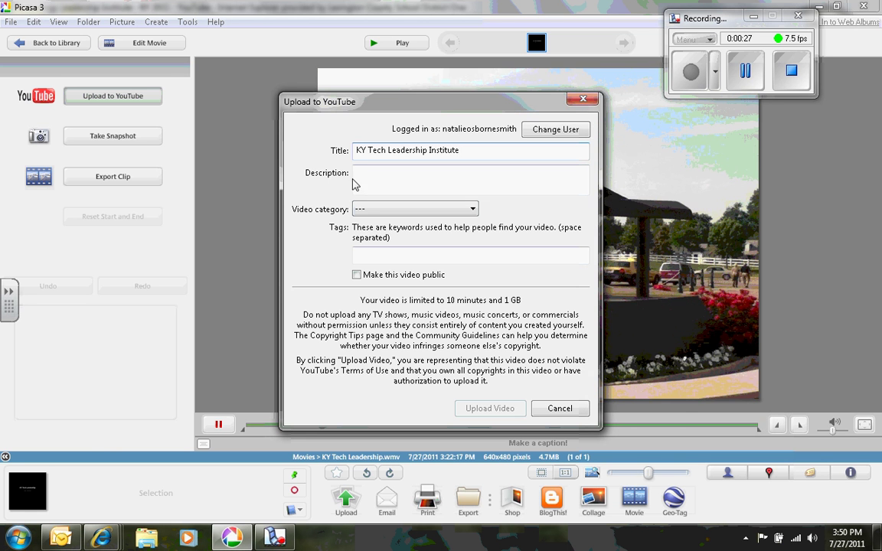
left_click(368, 211)
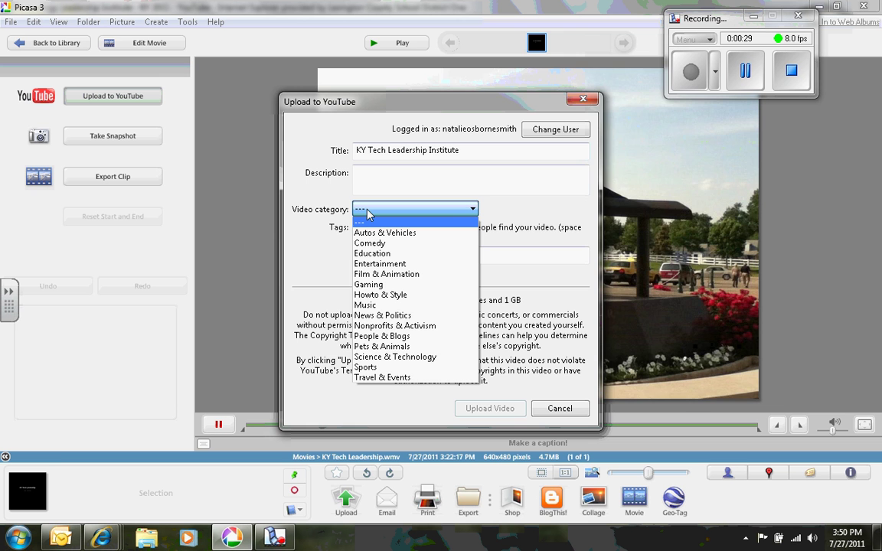
left_click(371, 253)
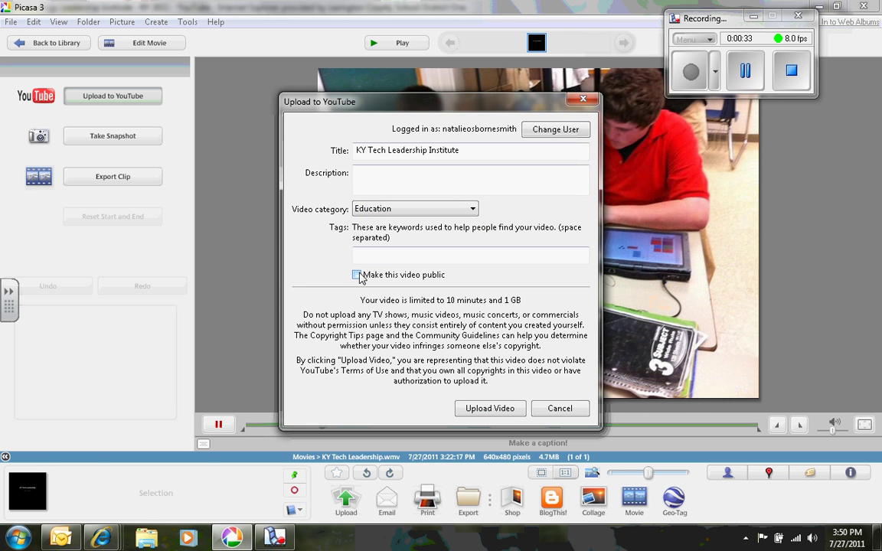
left_click(357, 275)
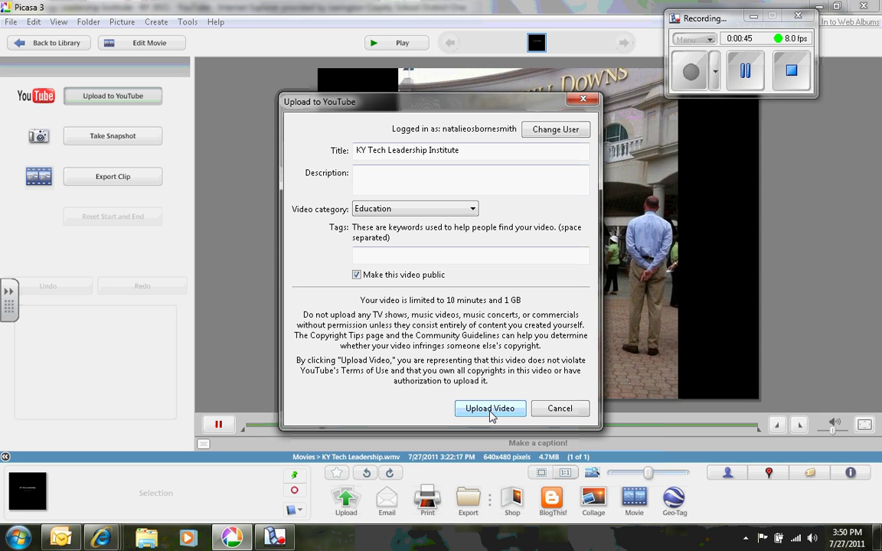
left_click(491, 409)
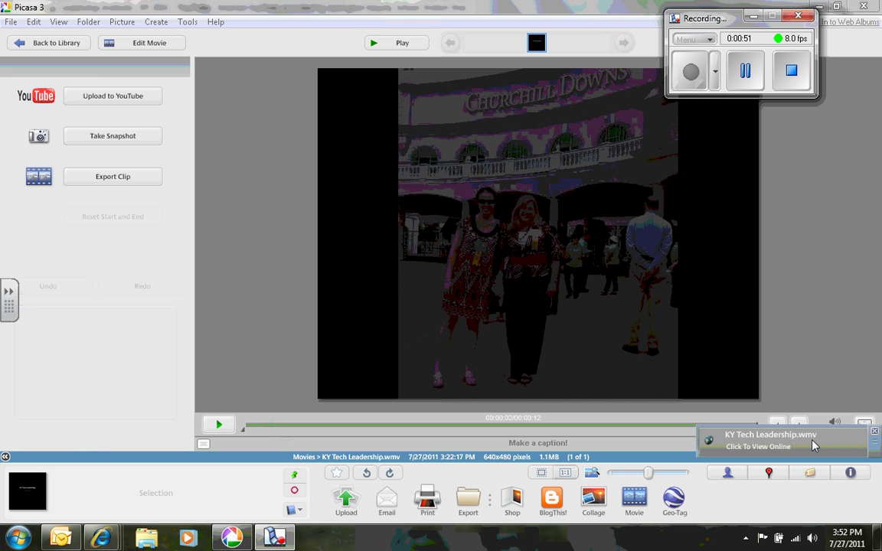
View the uploaded 'Tech Institute - KY' video page online in a maximized browser.
left_click(769, 454)
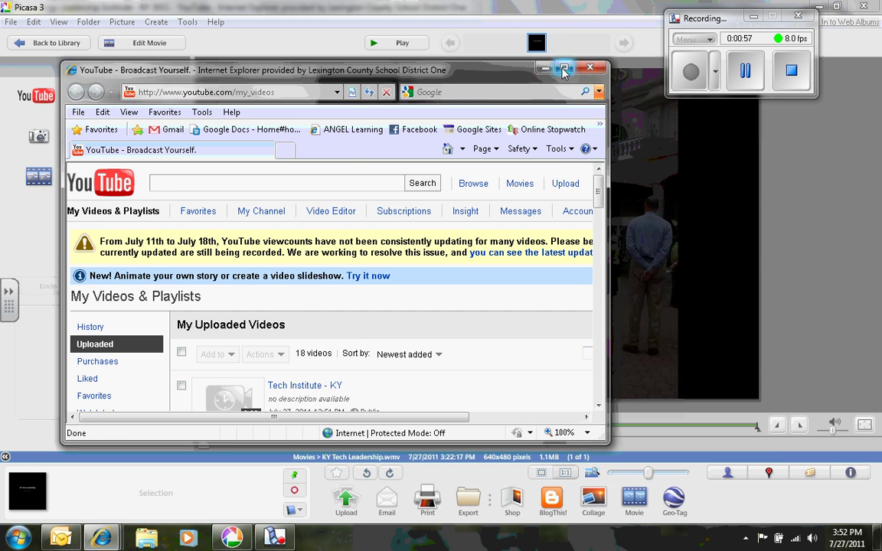
double_click(502, 69)
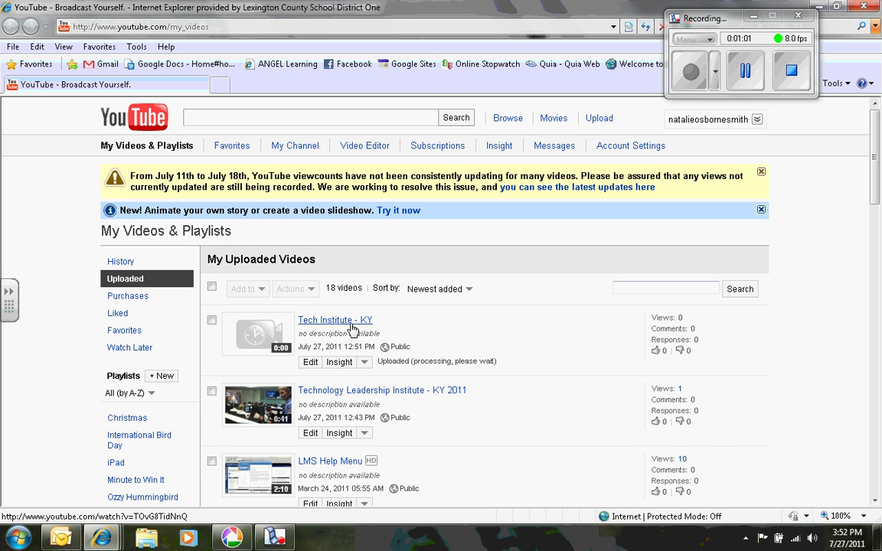
left_click(351, 322)
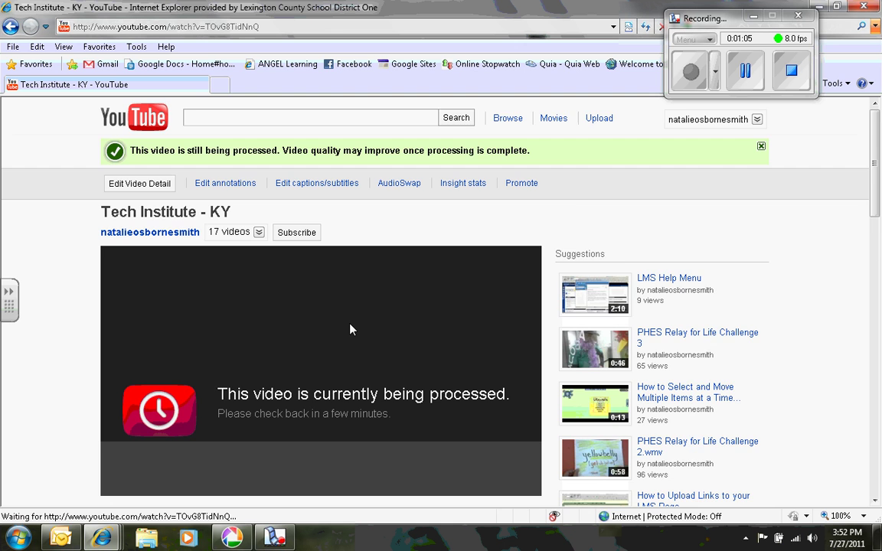
scroll(350, 329, "down", 5)
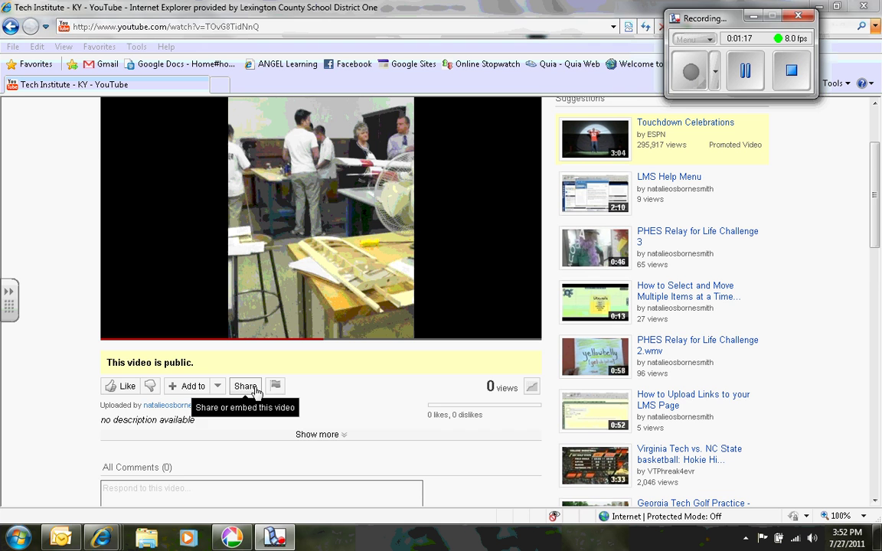
Show the video's embed code from the sharing options with Use HTTPS enabled.
left_click(257, 392)
scroll(367, 398, "down", 2)
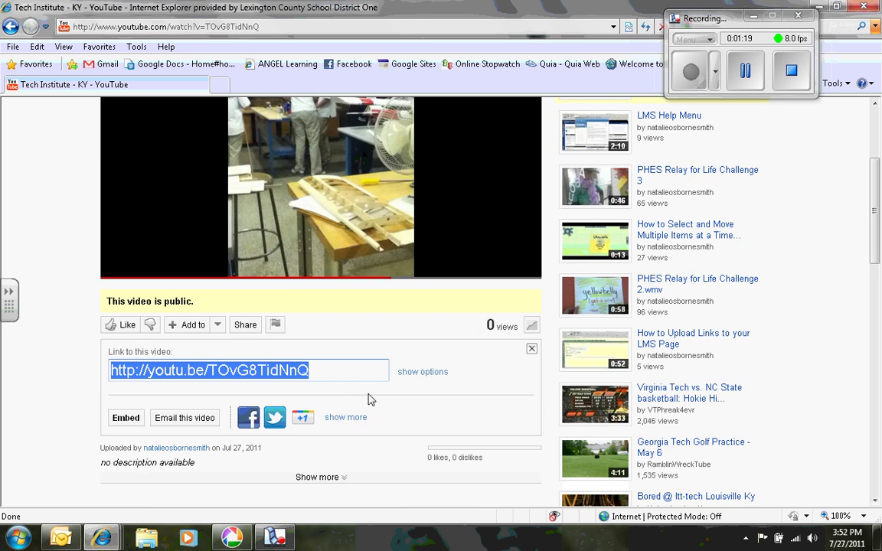
scroll(367, 398, "down", 2)
left_click(134, 366)
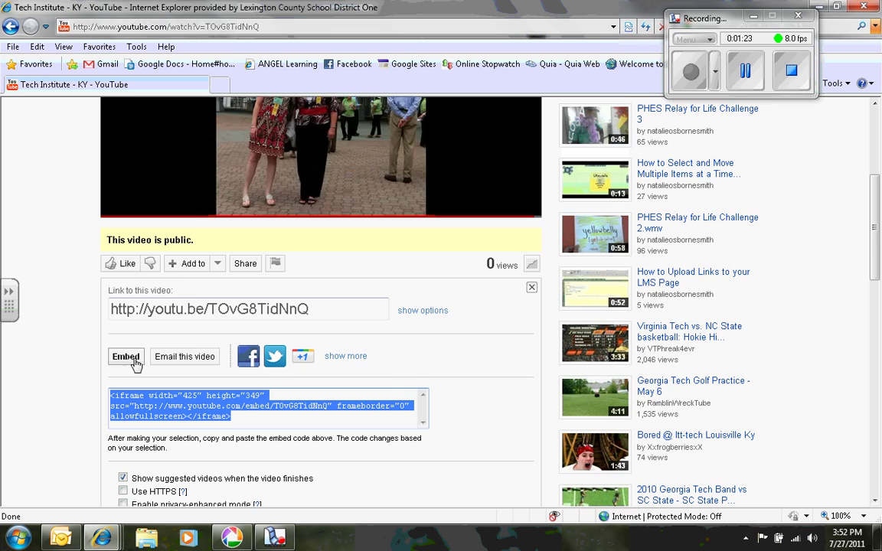
scroll(264, 448, "down", 4)
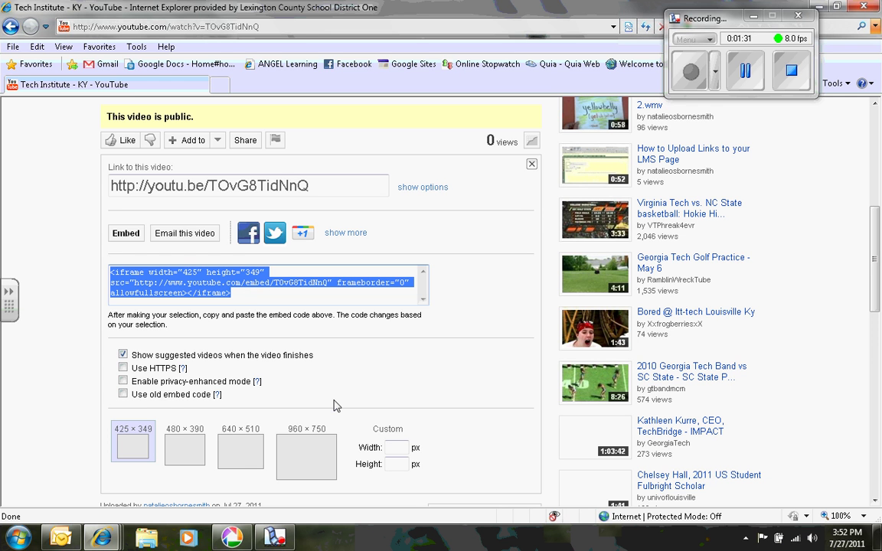
left_click(124, 369)
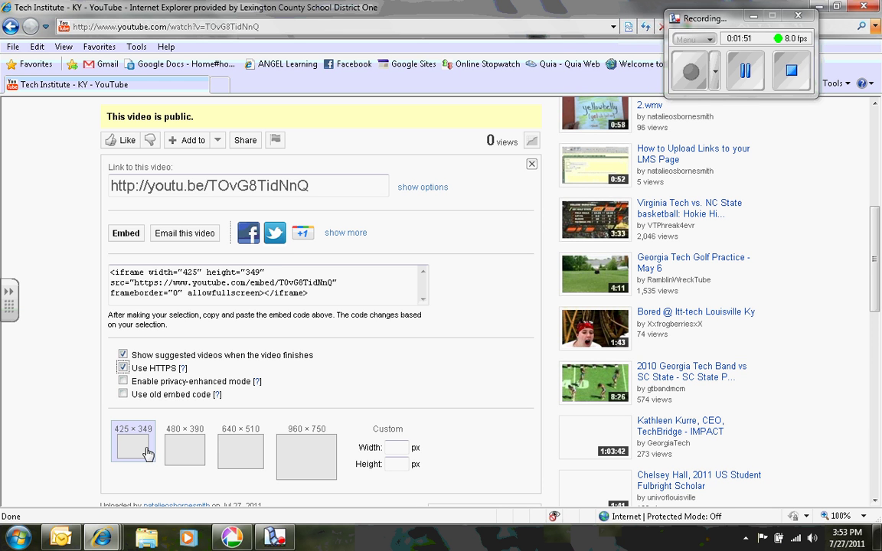
Select and copy the whole 425×349 iframe embed code.
left_click(146, 452)
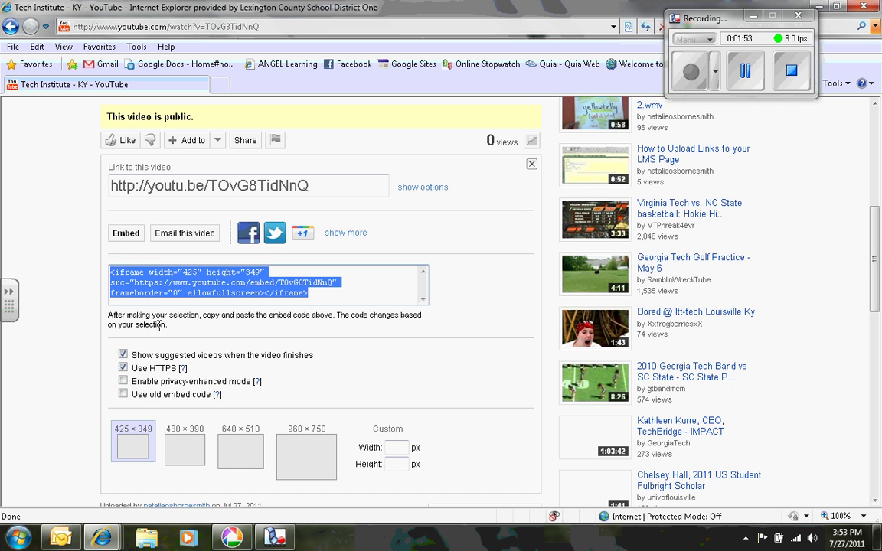
right_click(157, 289)
left_click(132, 330)
Return to the ANGEL group page and edit the About Mrs. Ozzy section.
left_click(108, 542)
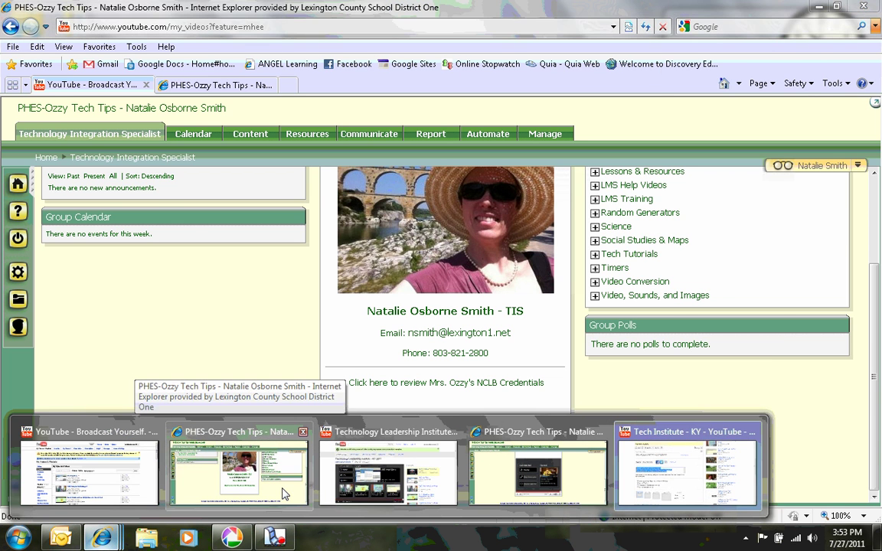
left_click(284, 494)
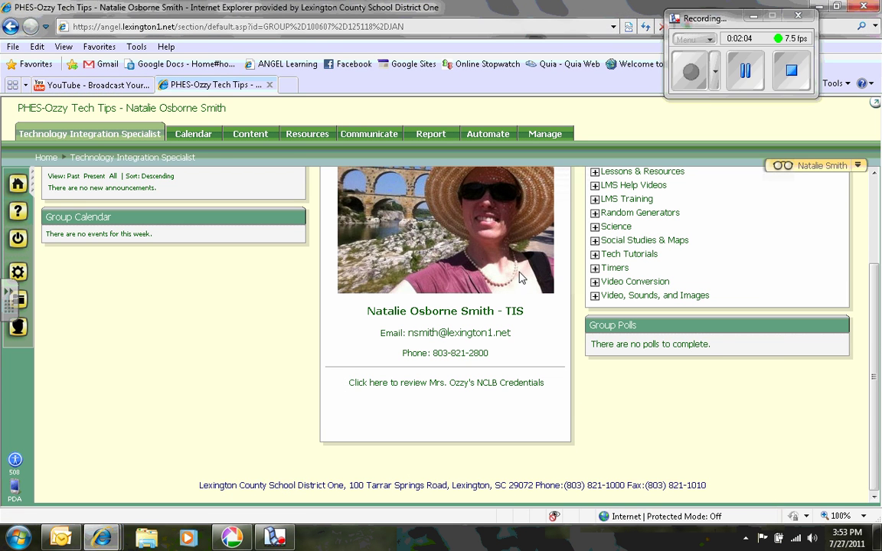
scroll(518, 277, "up", 3)
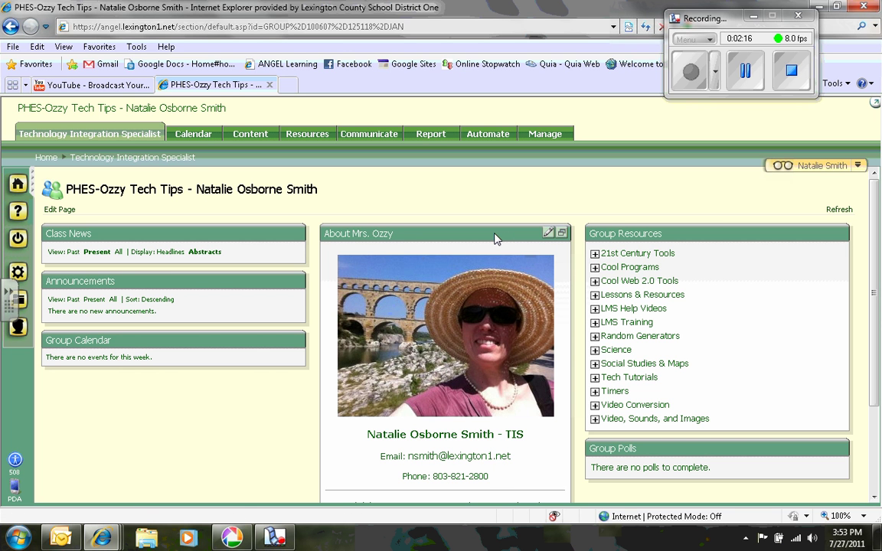
left_click(549, 234)
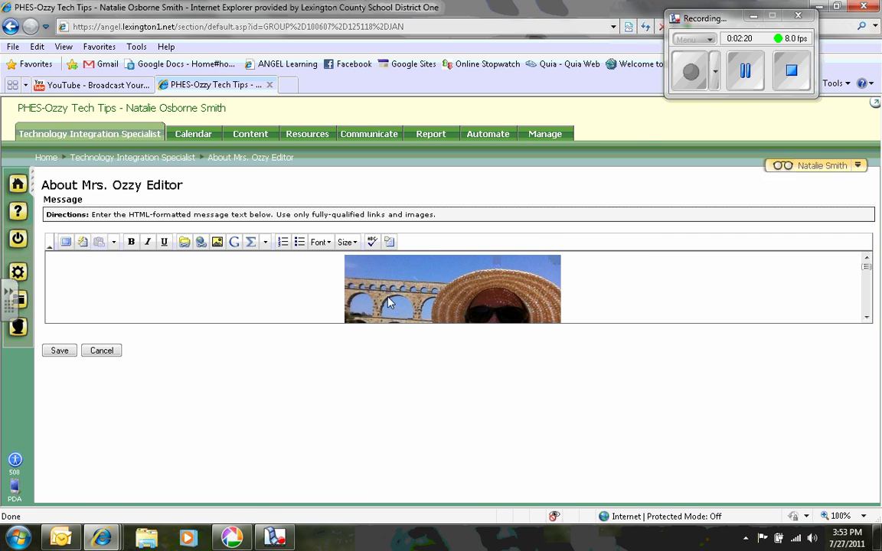
Maximize the About editor and move to the blank line below the NCLB credentials link.
left_click(68, 243)
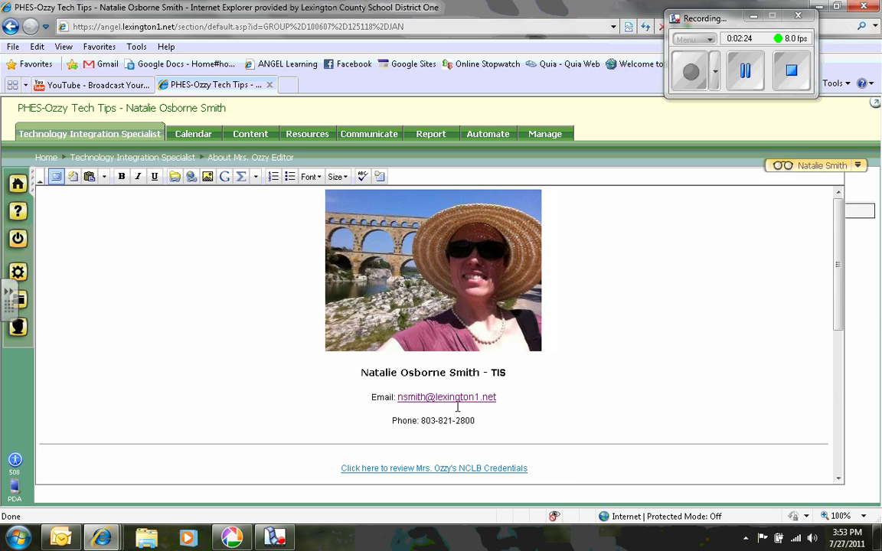
scroll(523, 389, "down", 3)
scroll(523, 389, "down", 3)
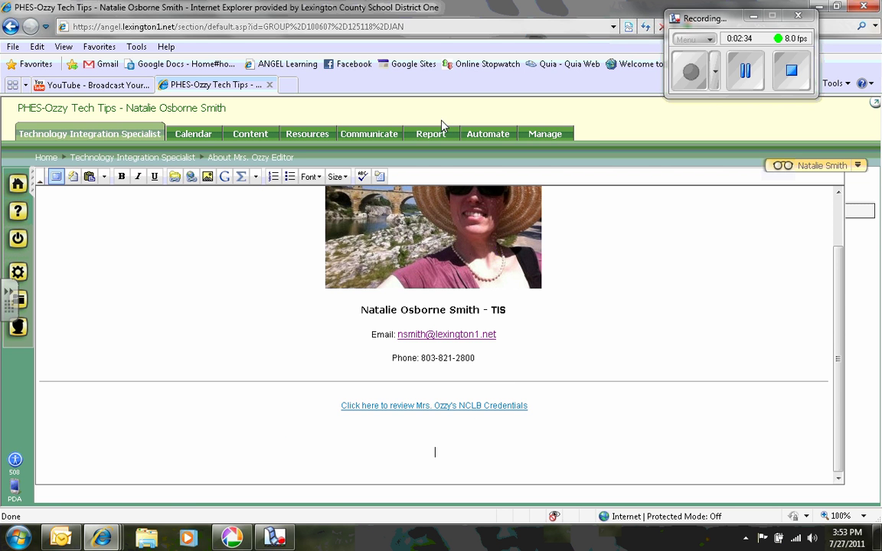
Paste the YouTube iframe code in HTML source before the closing </center> tags.
left_click(380, 177)
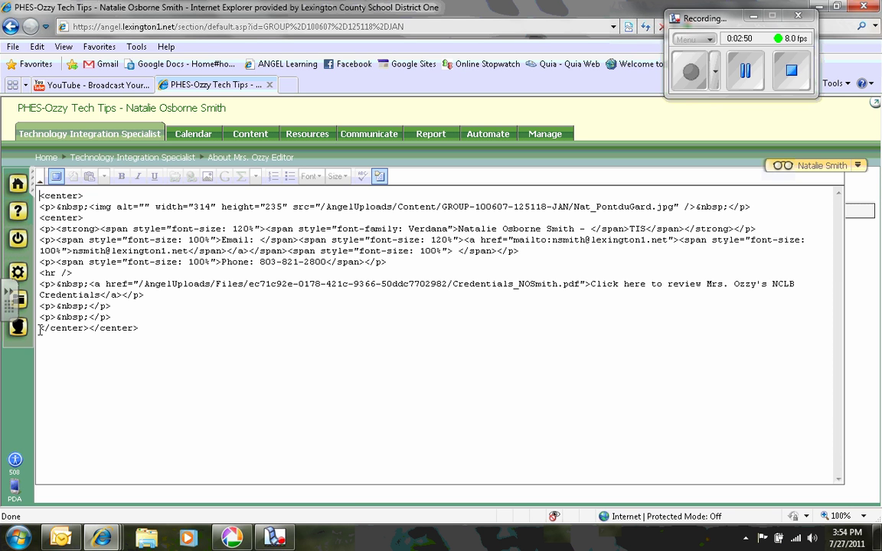
right_click(40, 331)
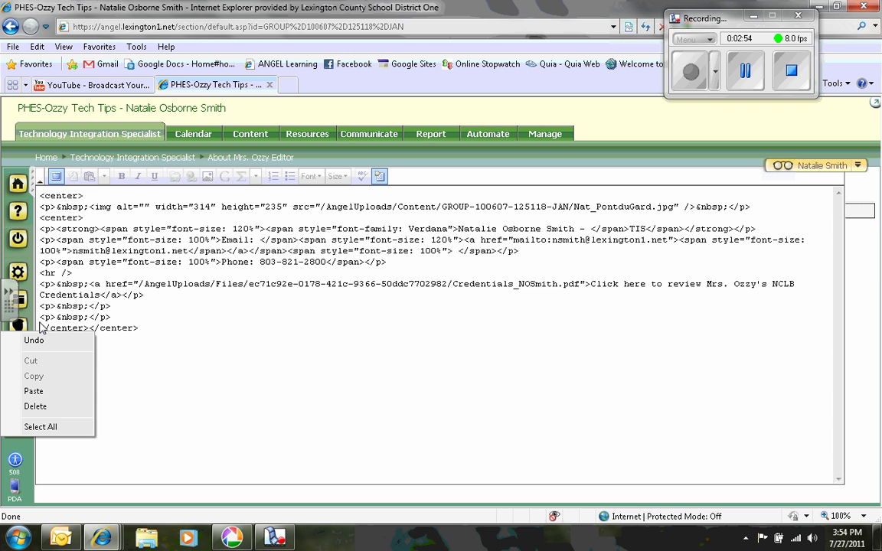
left_click(38, 391)
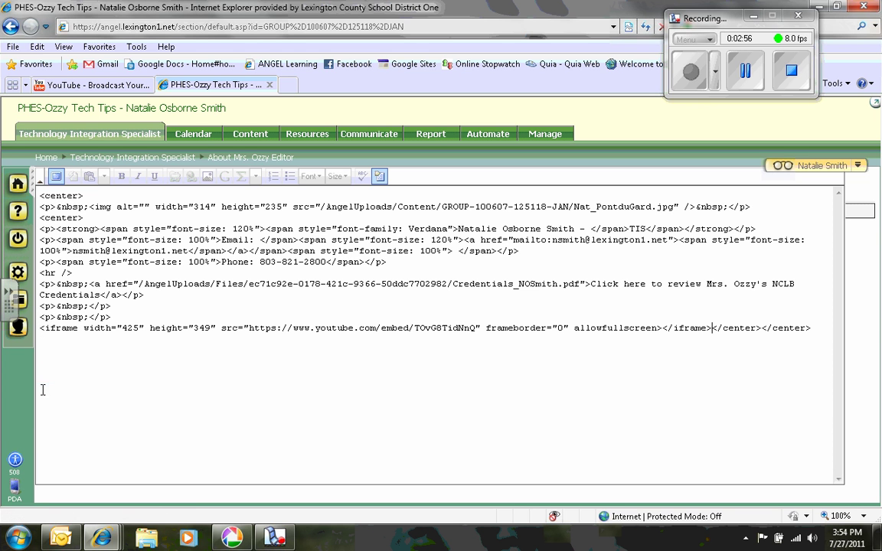
left_click(380, 178)
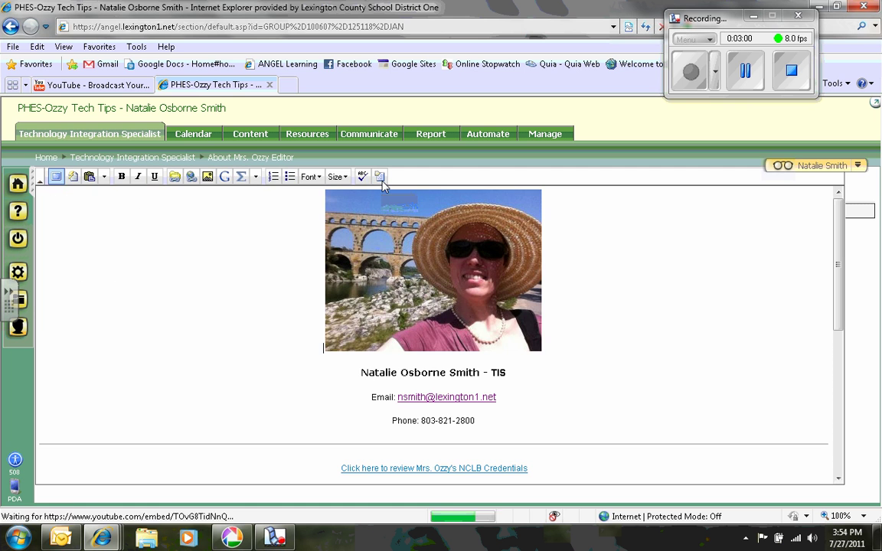
Restore the editor size, save the About section, and view the embedded video.
left_click(55, 177)
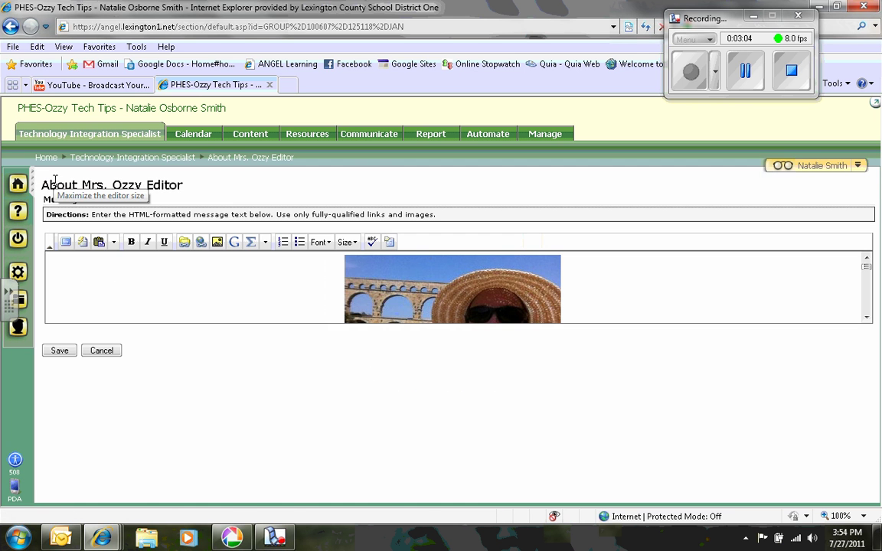
left_click(59, 351)
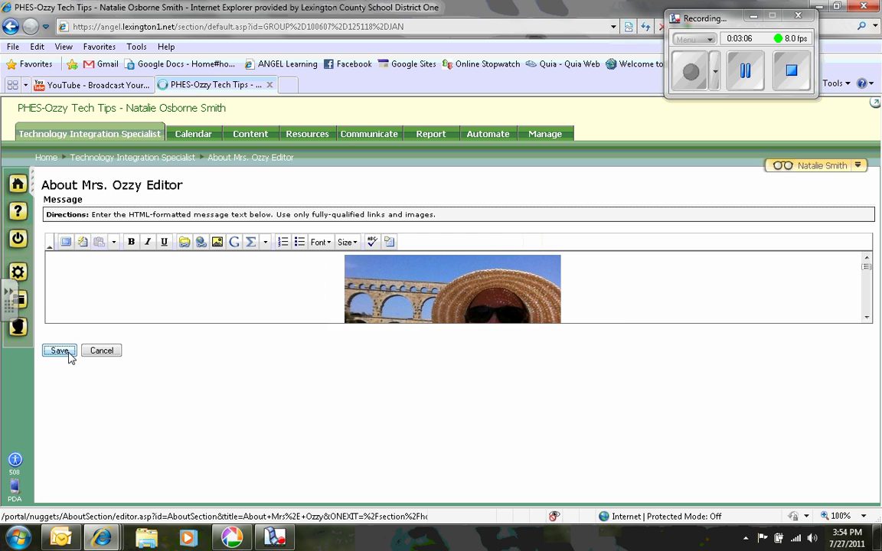
scroll(420, 390, "down", 3)
scroll(420, 390, "down", 5)
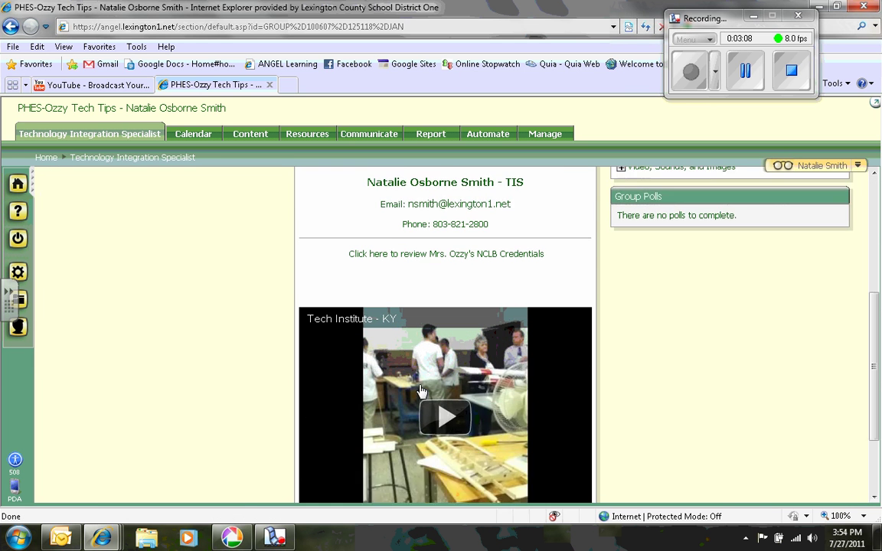